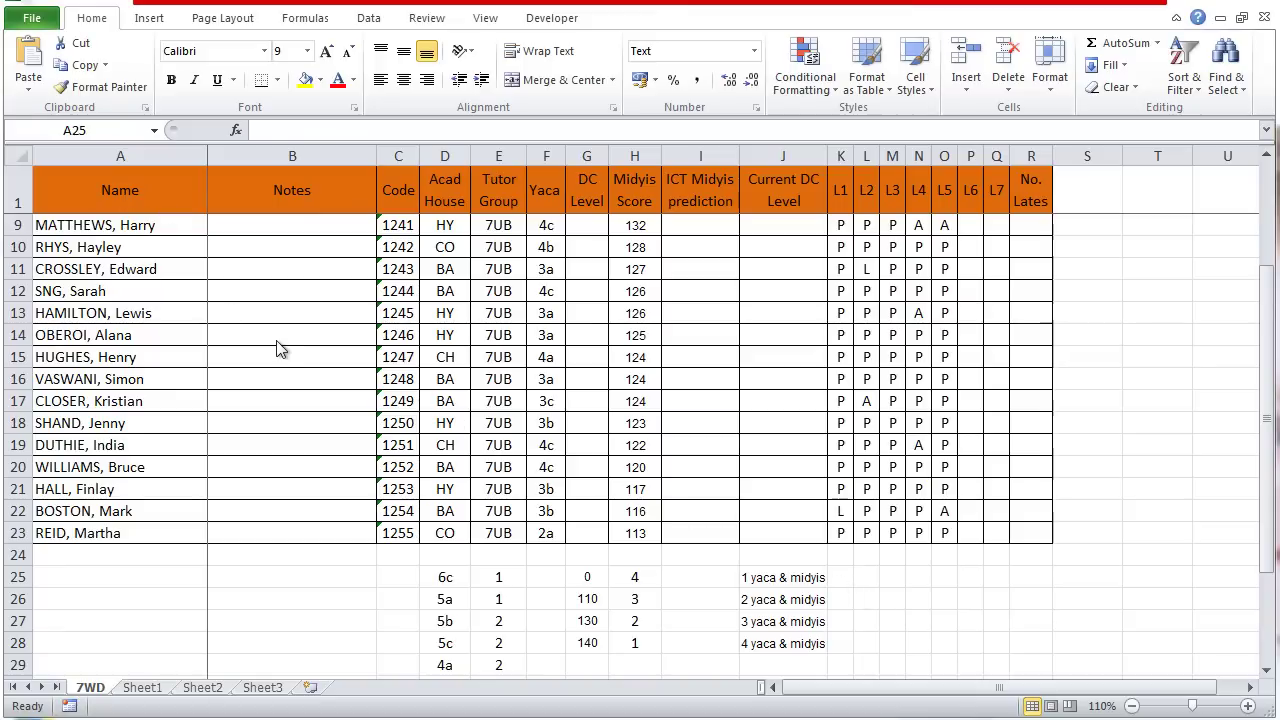
Preview how the student sheet prints, then go back to the worksheet.
left_click(36, 24)
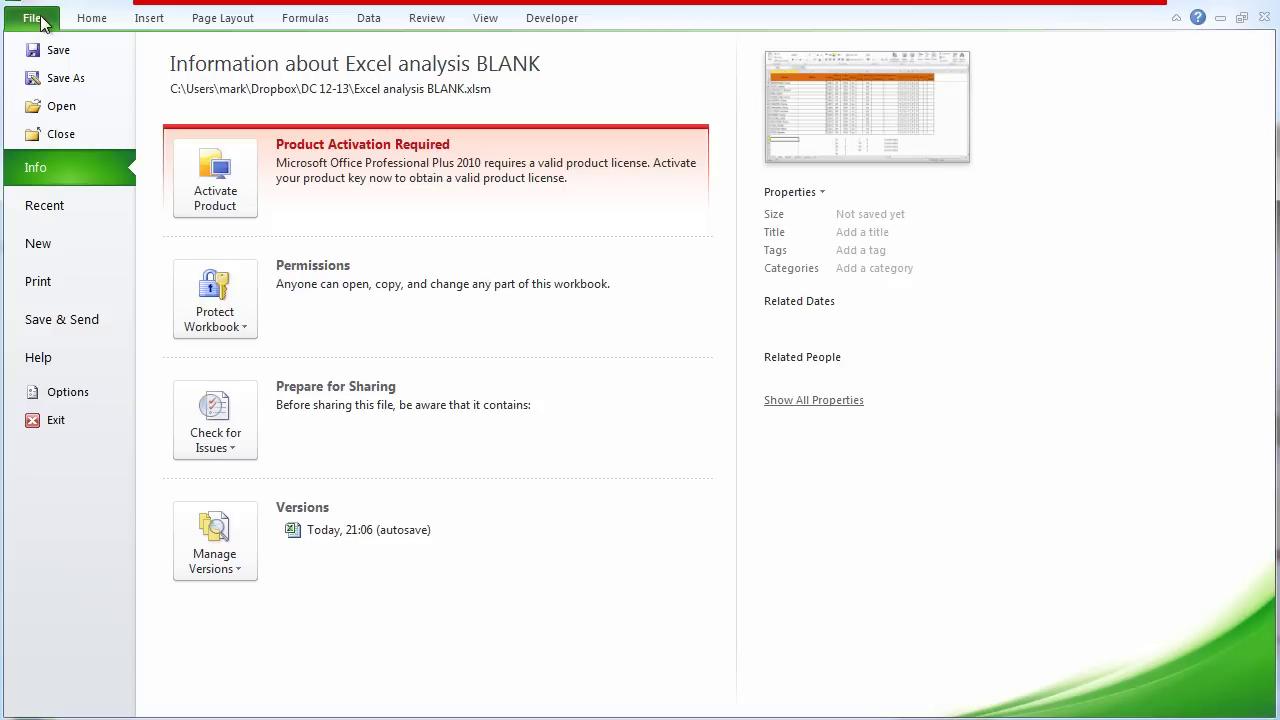
left_click(68, 281)
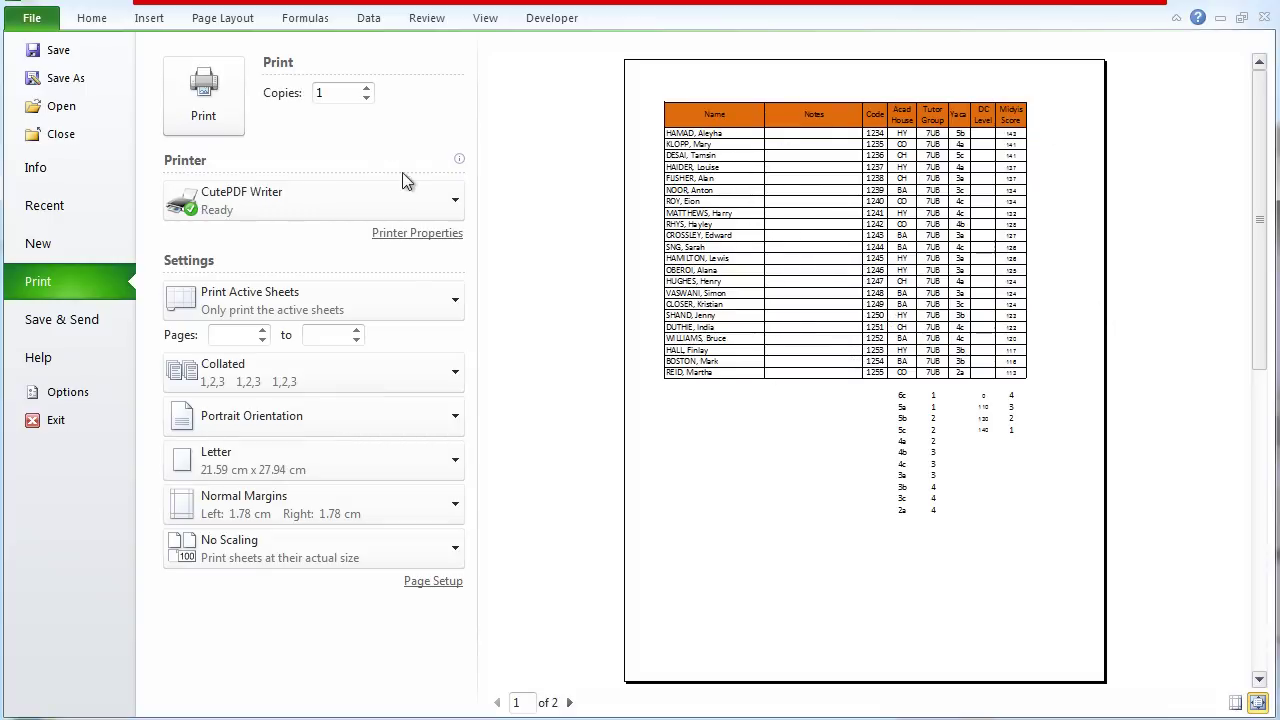
left_click(91, 18)
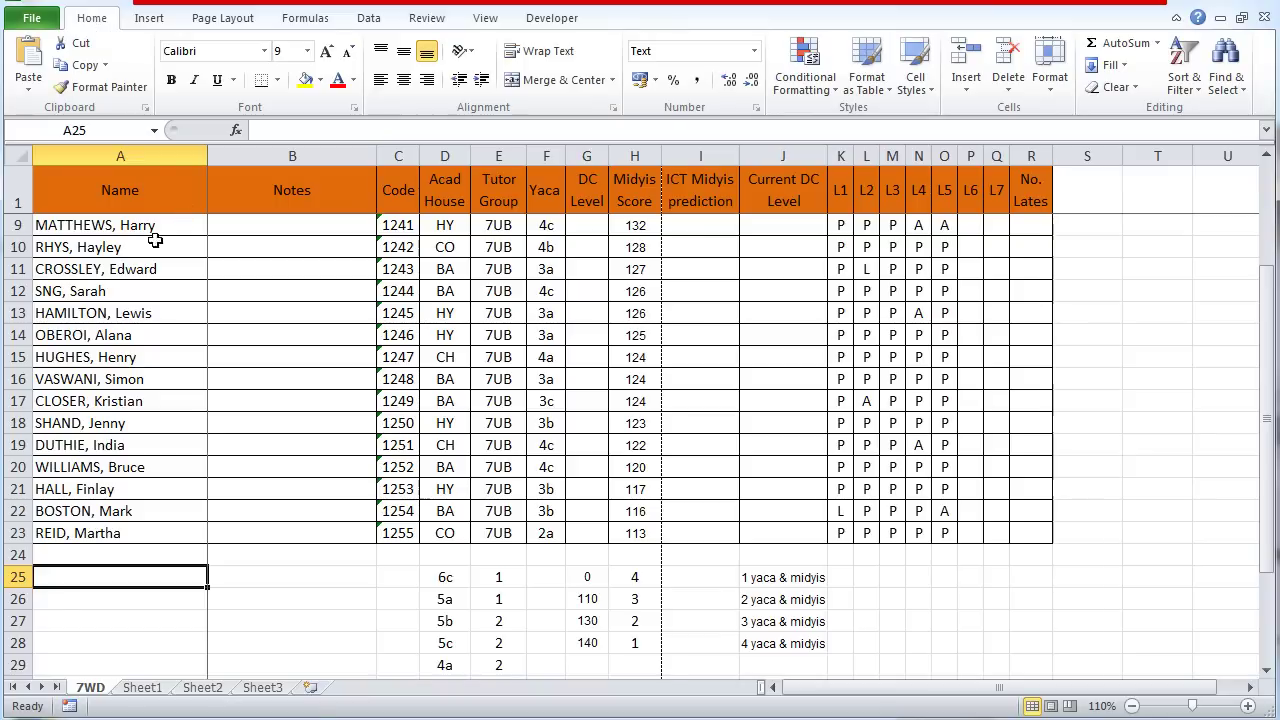
Select the student table A1:R23 and set the sheet zoom to 100%.
left_click_drag(80, 184, 631, 660)
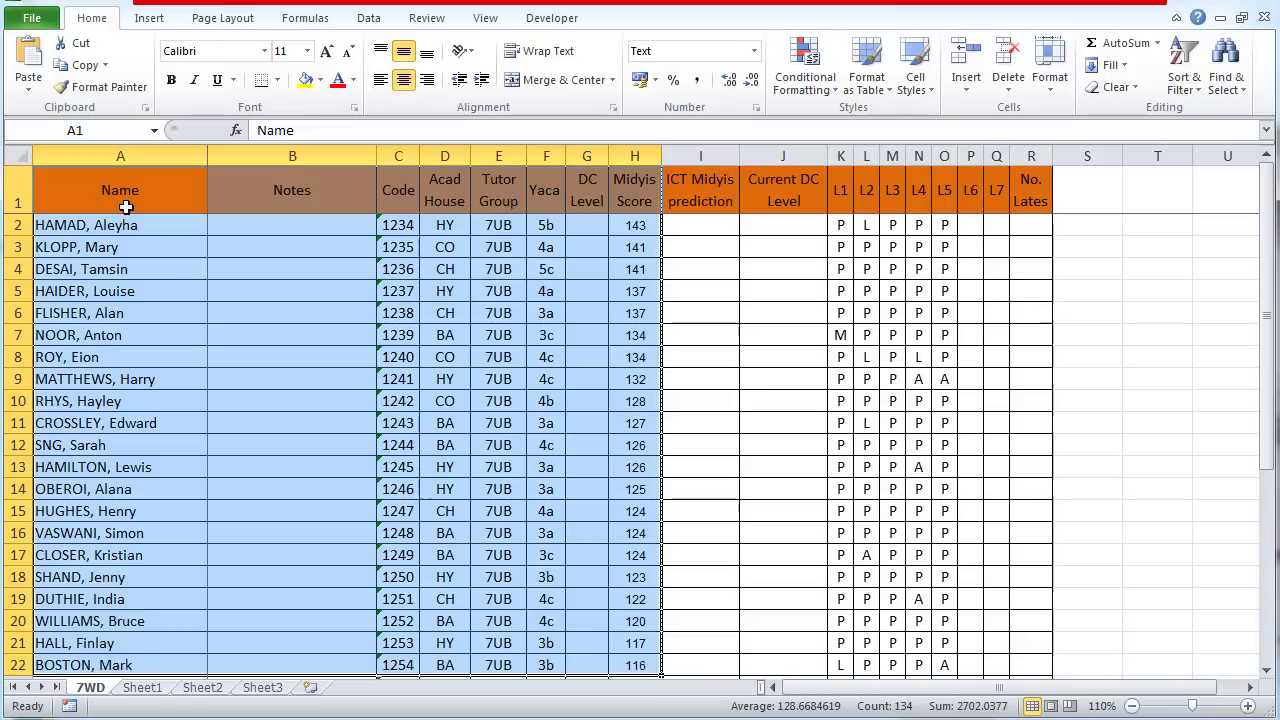
left_click_drag(126, 203, 1049, 660)
left_click(1131, 706)
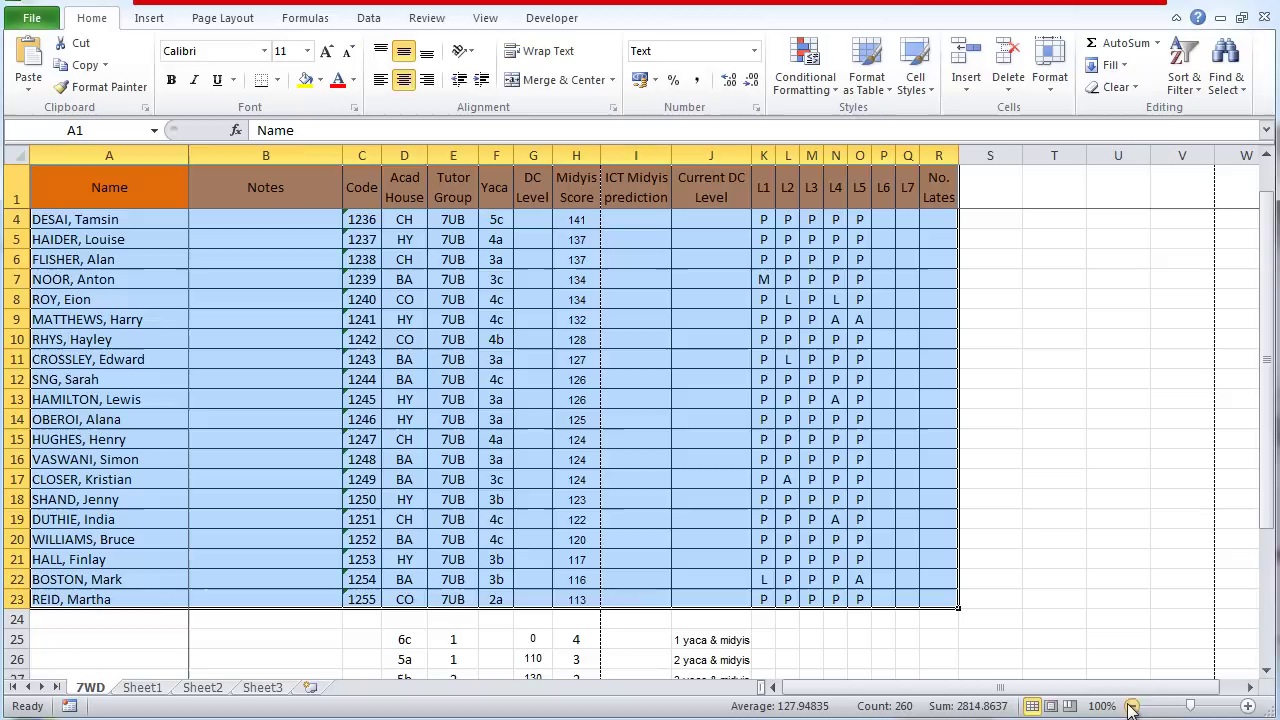
scroll(1005, 553, "down", 2)
scroll(1005, 553, "up", 3)
left_click(1000, 498)
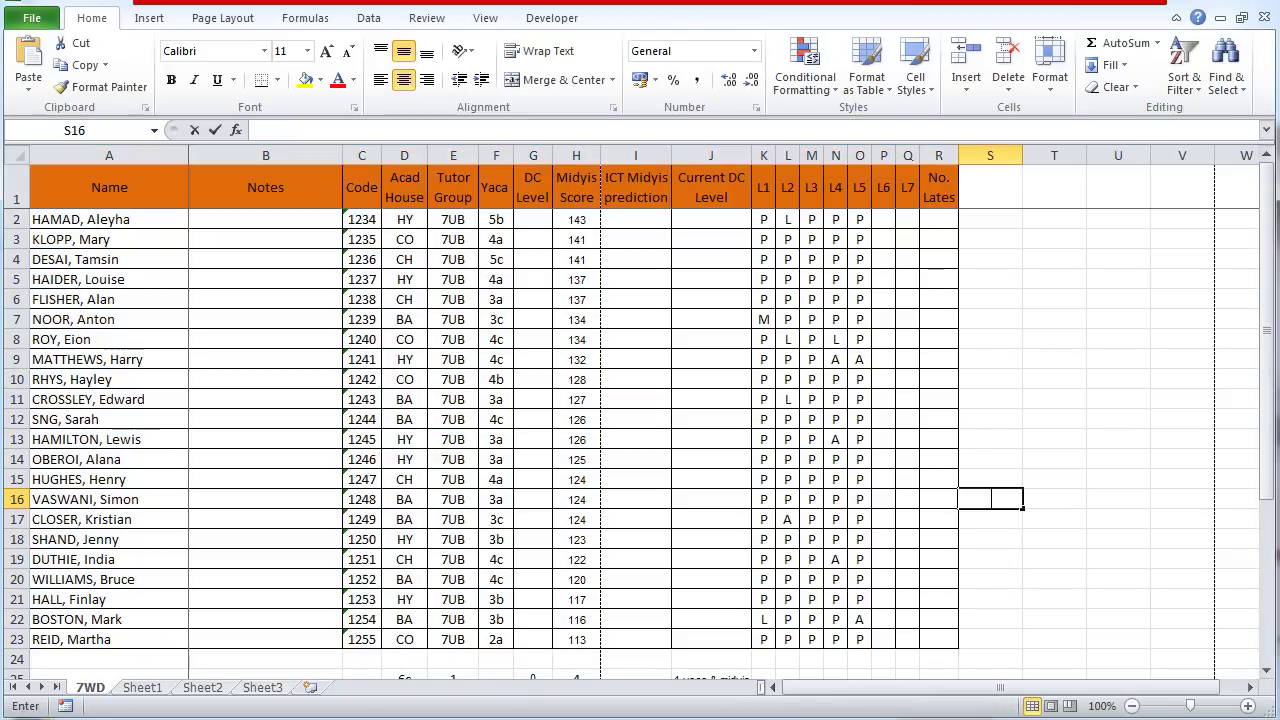
Change the print orientation from Portrait to Landscape.
left_click(38, 20)
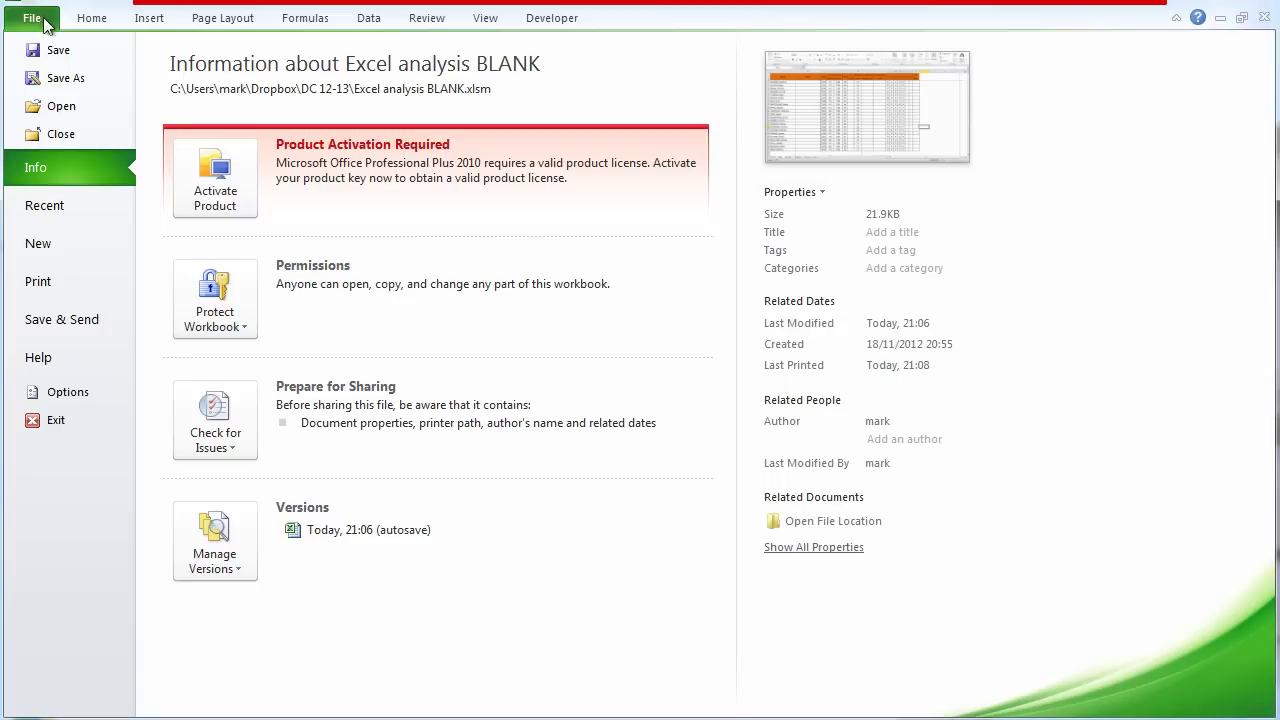
left_click(102, 286)
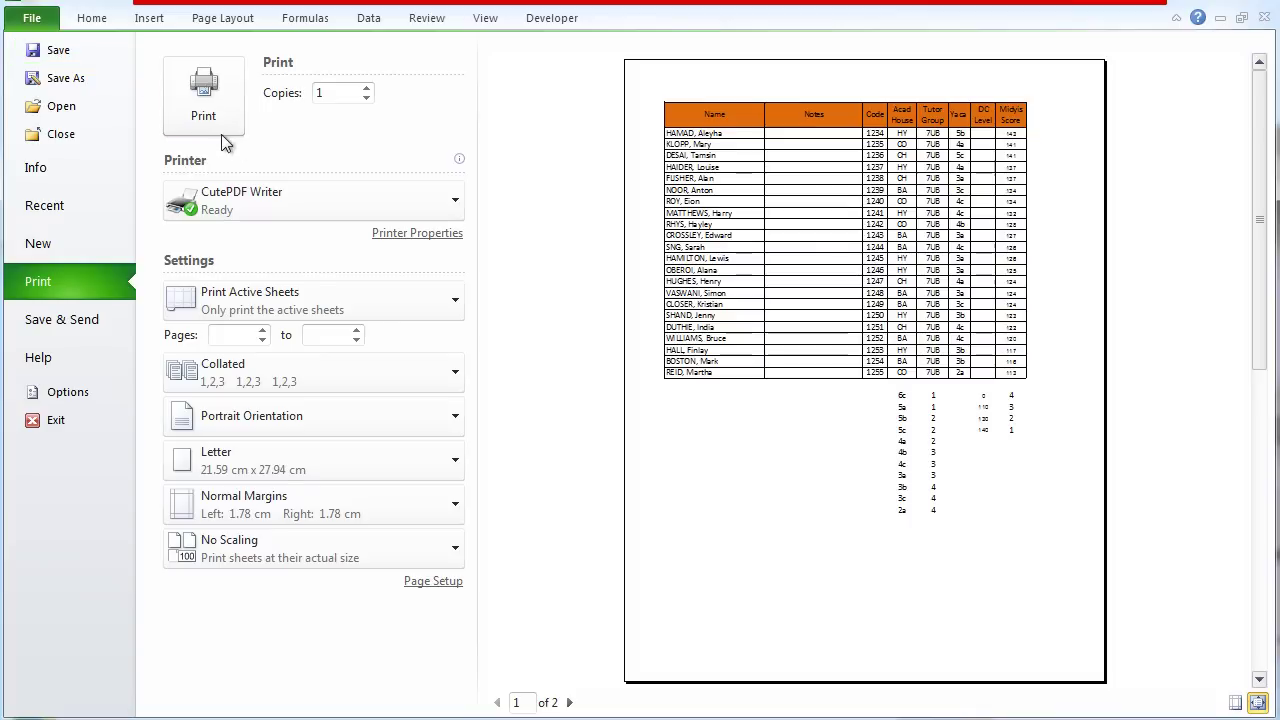
left_click(338, 414)
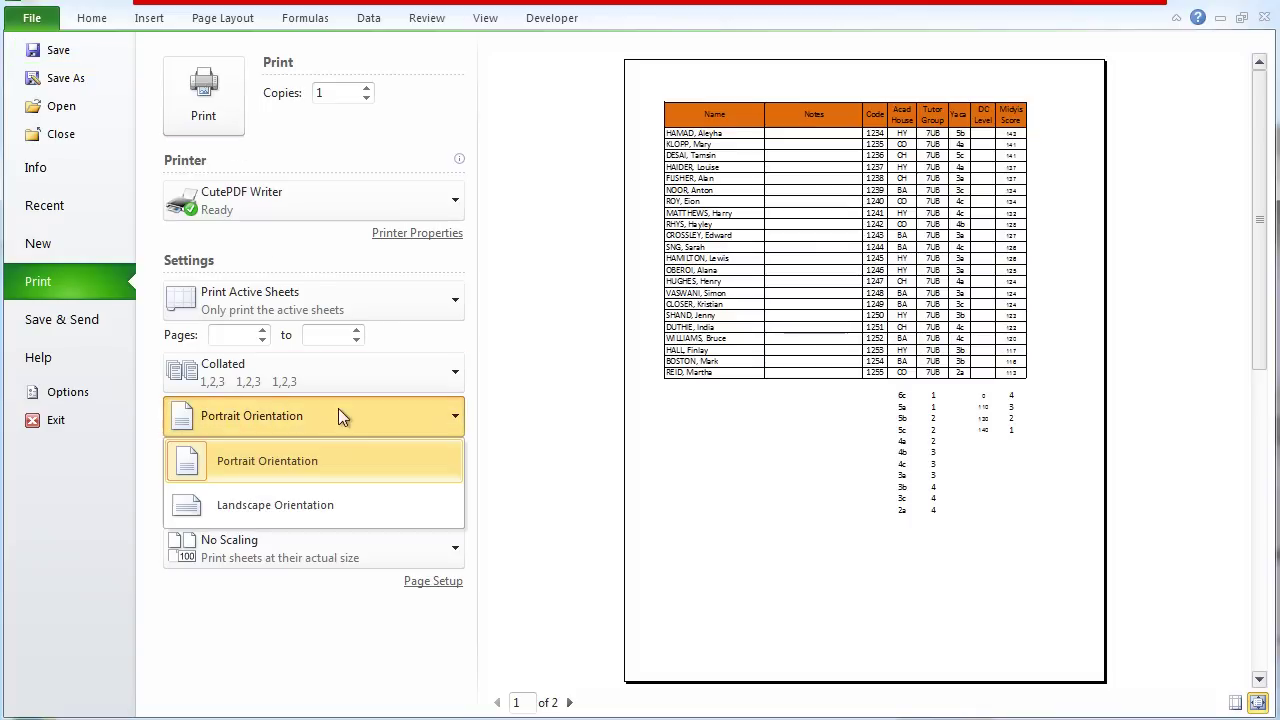
left_click(342, 505)
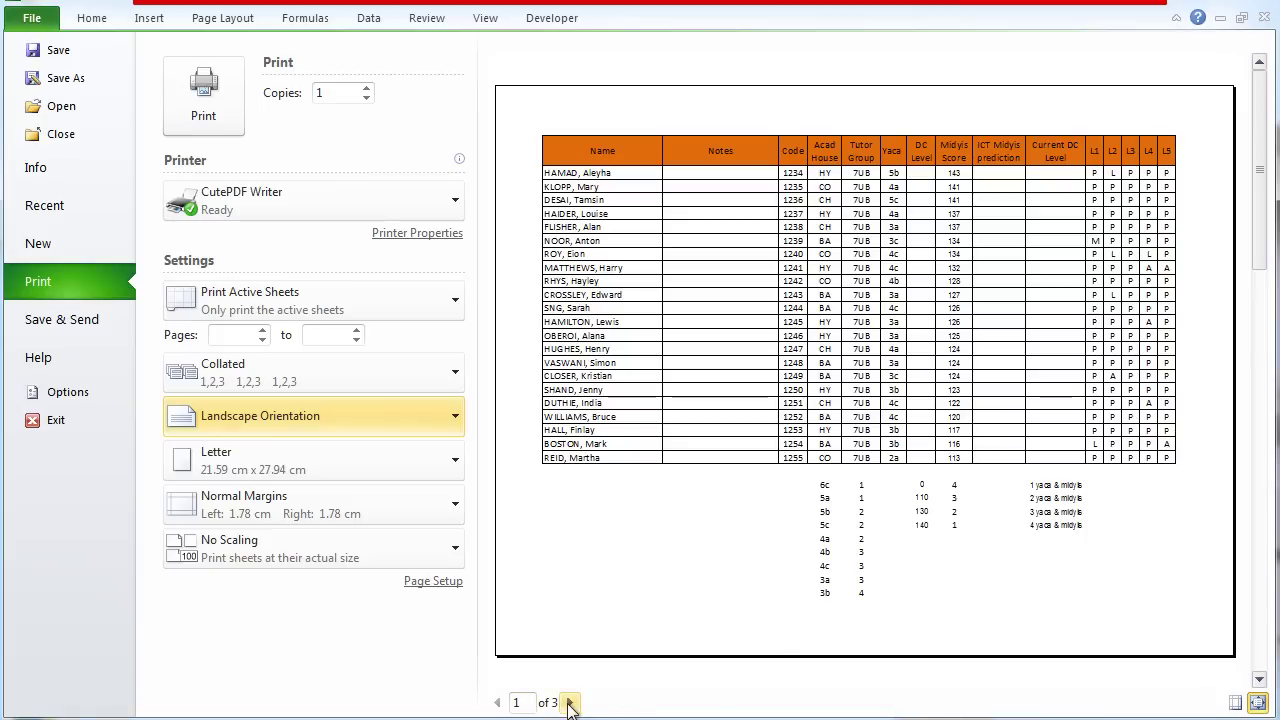
Look through all three landscape preview pages, then return to page 1.
left_click(570, 703)
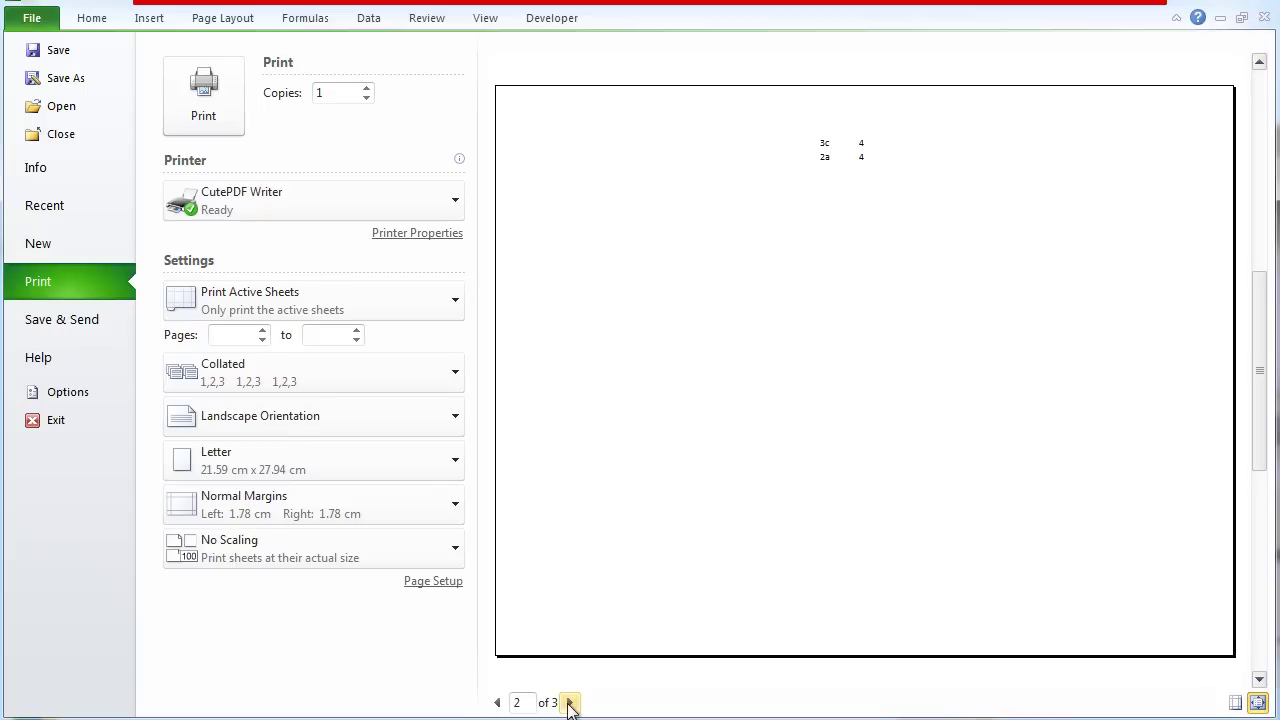
left_click(570, 703)
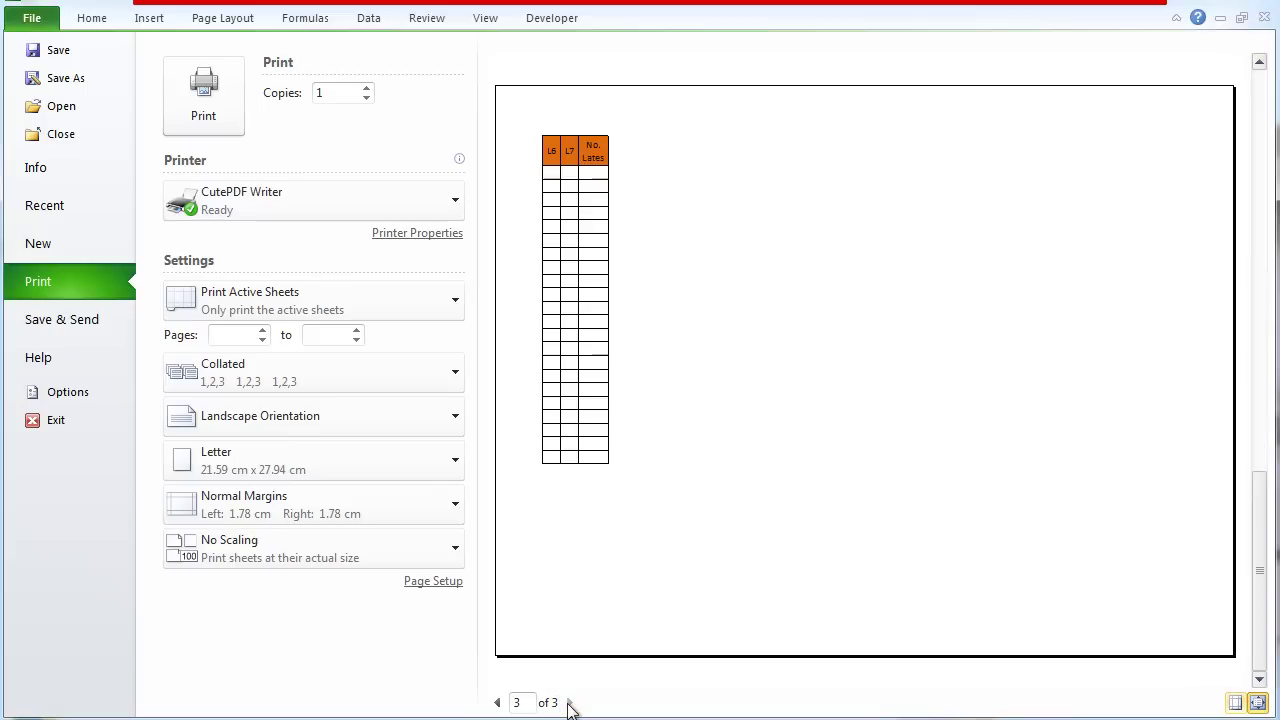
left_click(499, 703)
left_click(499, 703)
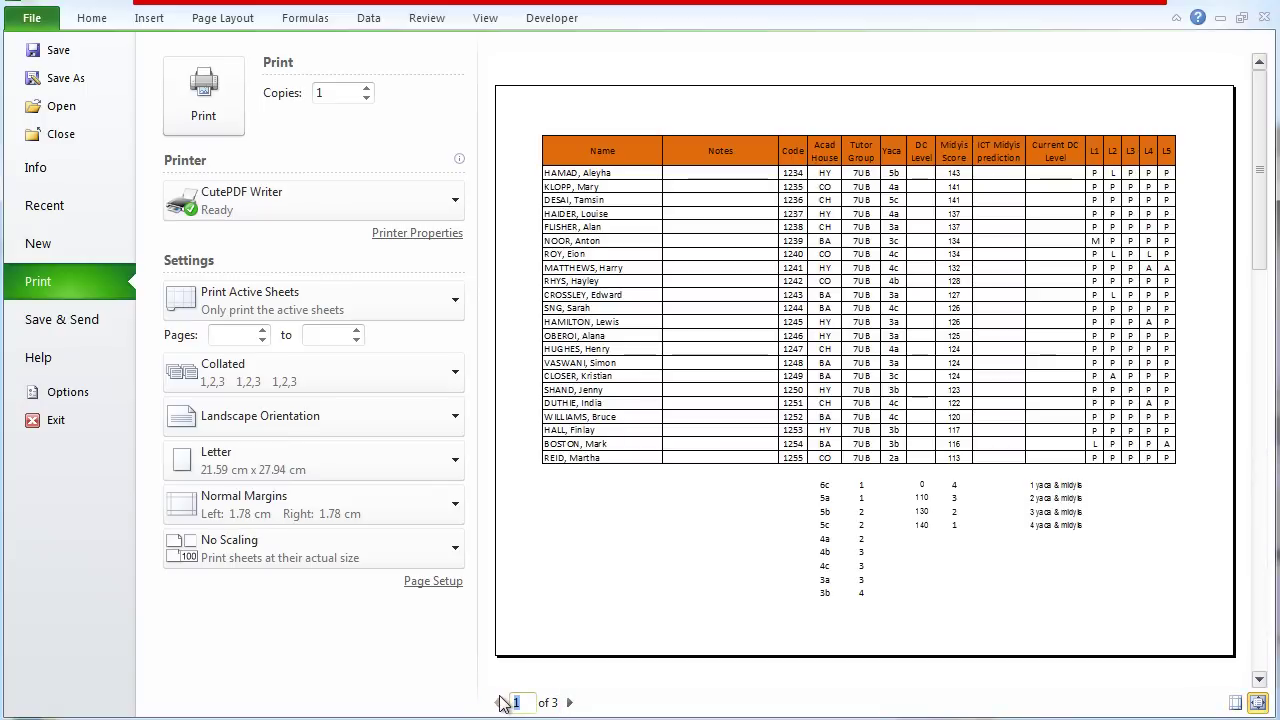
Set custom margins of left and right 0.3 cm and bottom 0.4, with a smaller top margin.
left_click(426, 581)
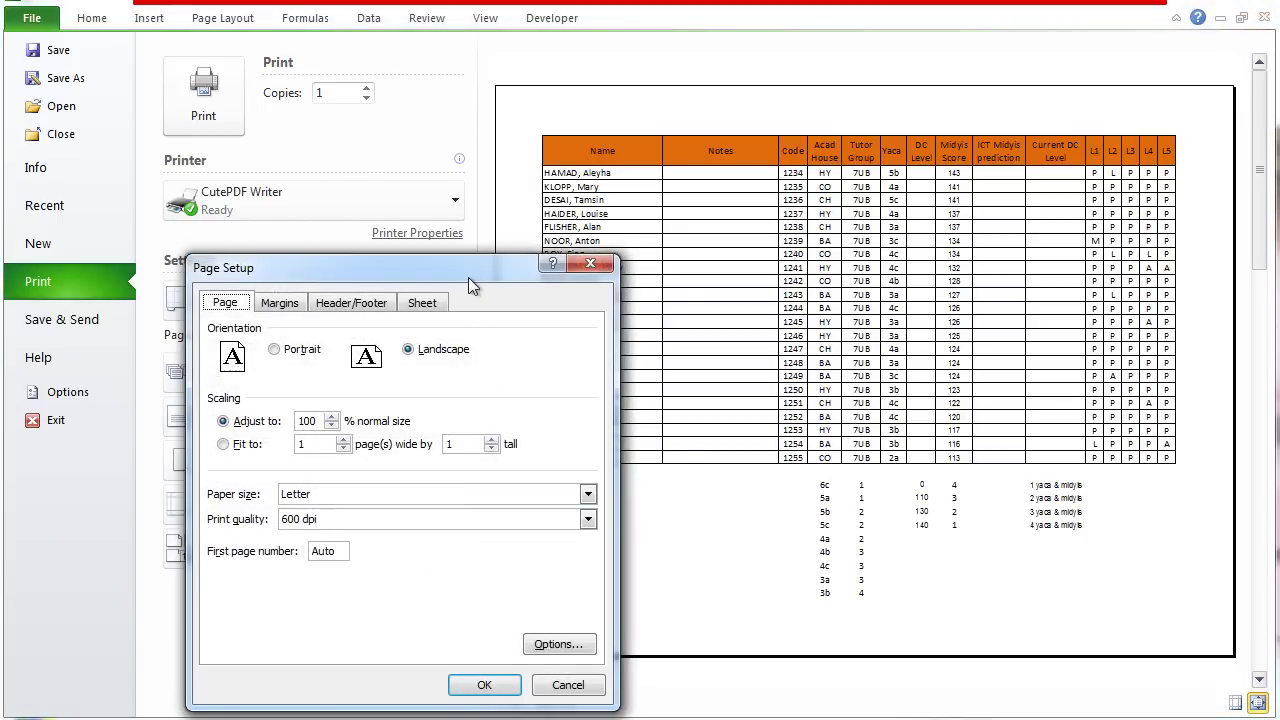
left_click_drag(468, 274, 580, 211)
left_click(392, 234)
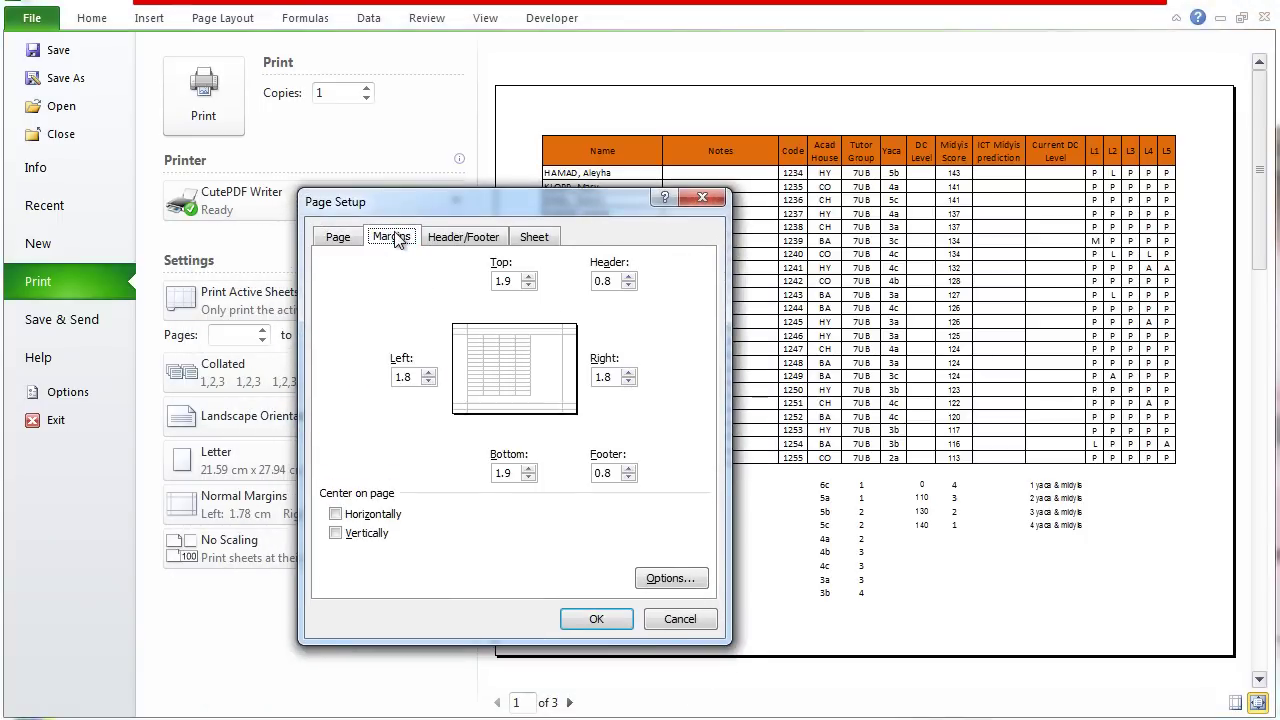
left_click(428, 382)
left_click(428, 382)
left_click(428, 382)
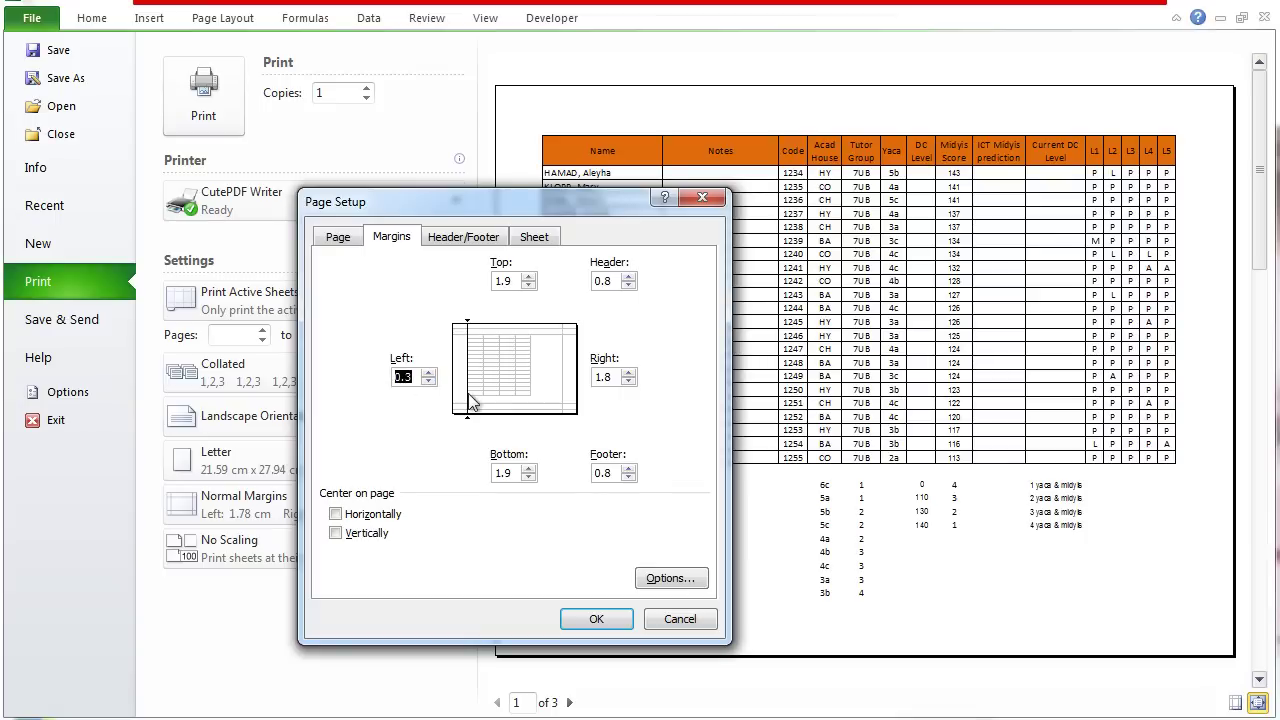
left_click(629, 381)
left_click(629, 381)
left_click(529, 478)
left_click(529, 478)
left_click(529, 478)
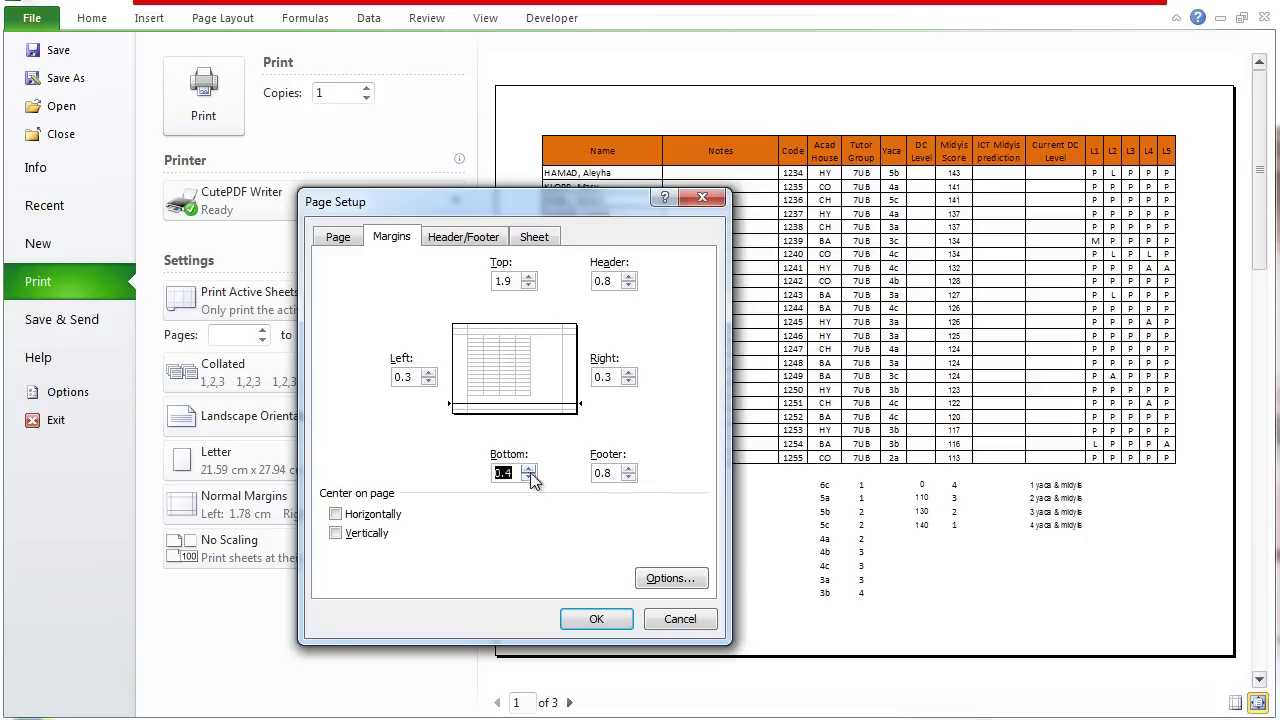
left_click(529, 285)
left_click(529, 285)
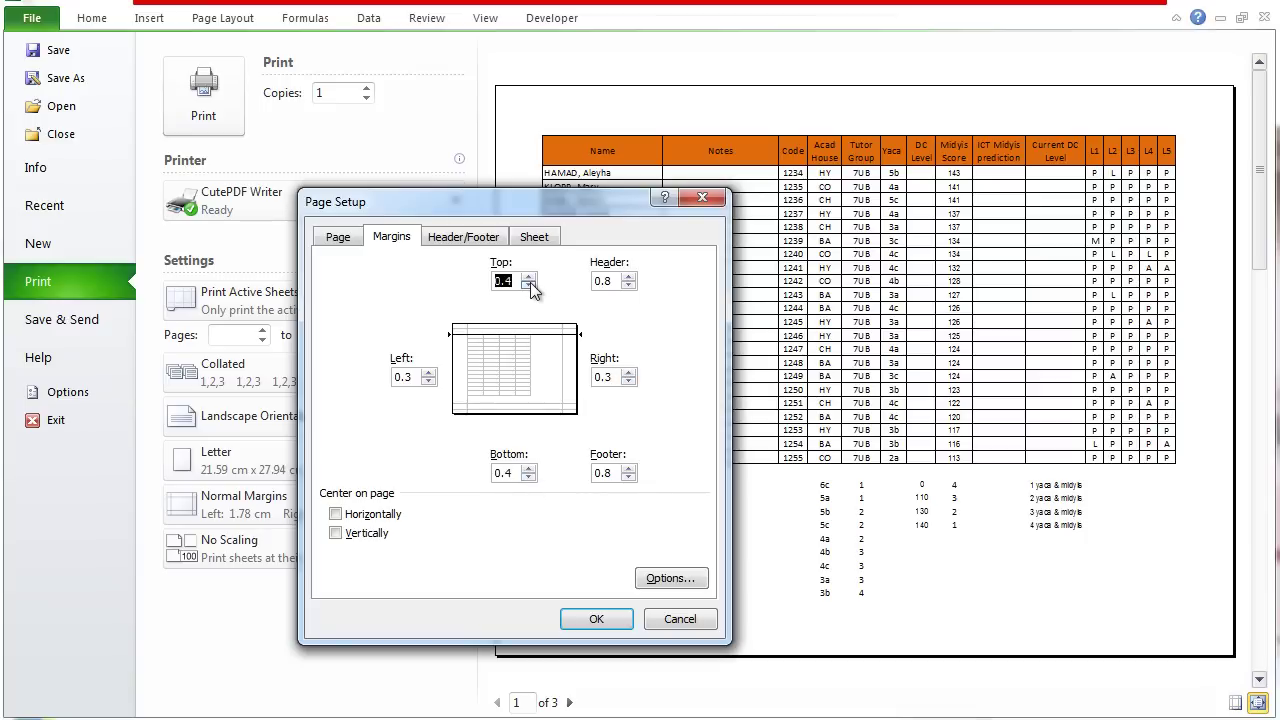
left_click(603, 618)
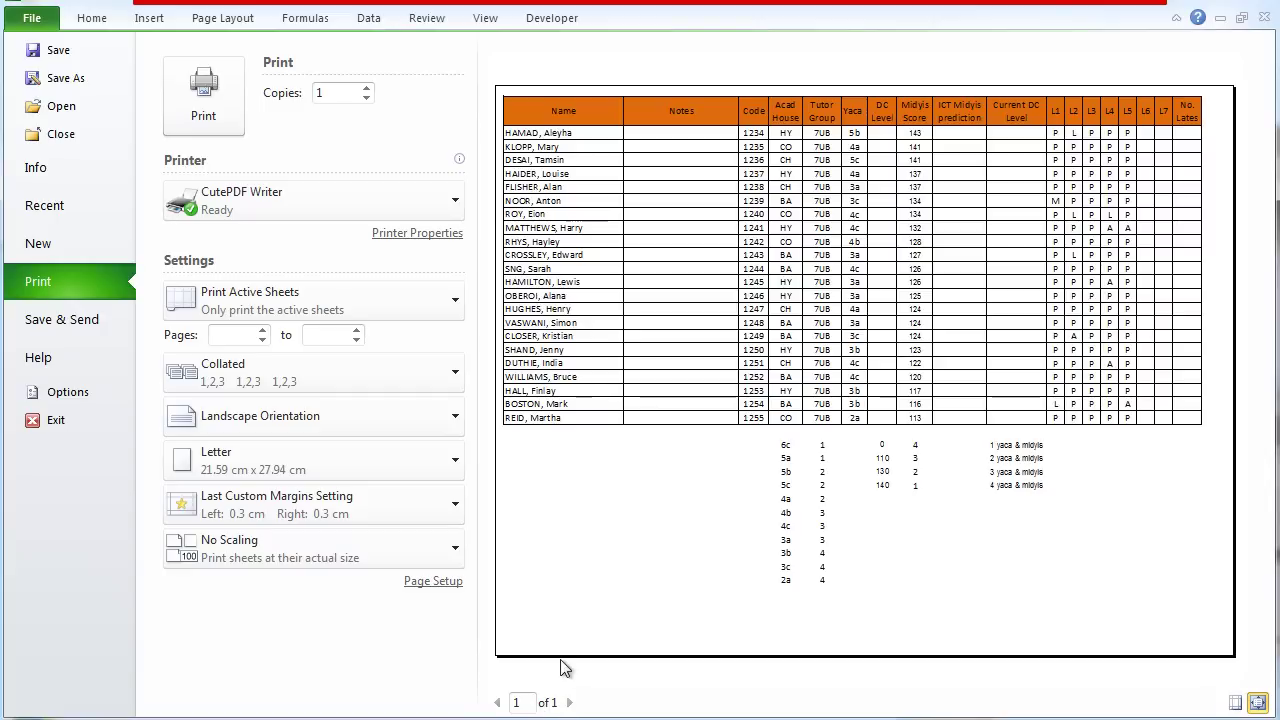
Copy columns K–R (L1 to No. Lates) and paste them into columns S–Z.
left_click(88, 18)
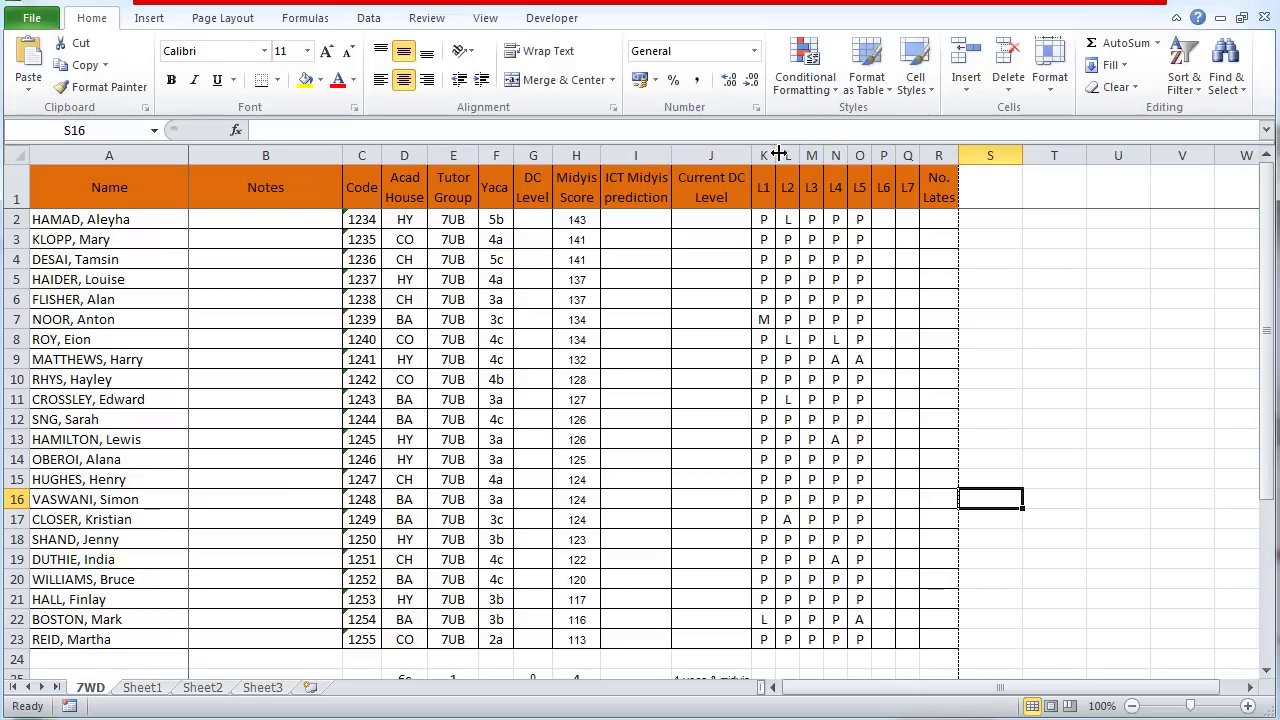
left_click_drag(764, 154, 929, 143)
key("ctrl+c")
left_click(985, 153)
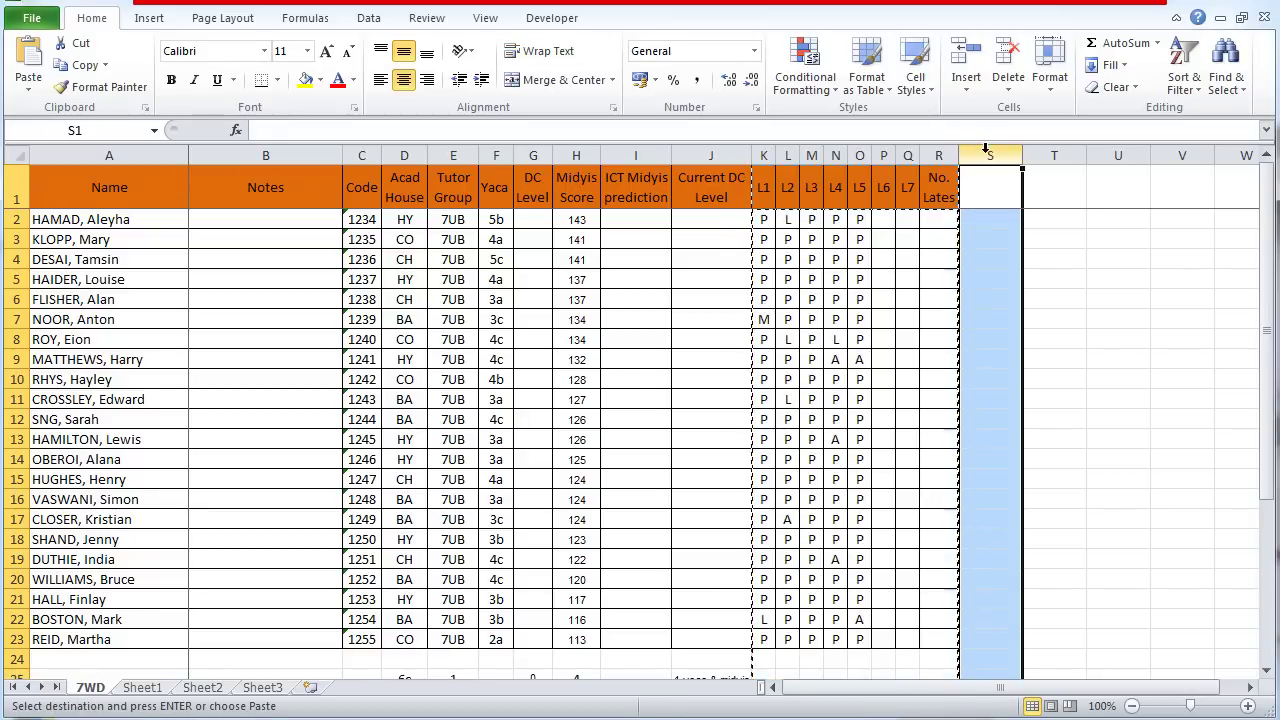
key("ctrl+v")
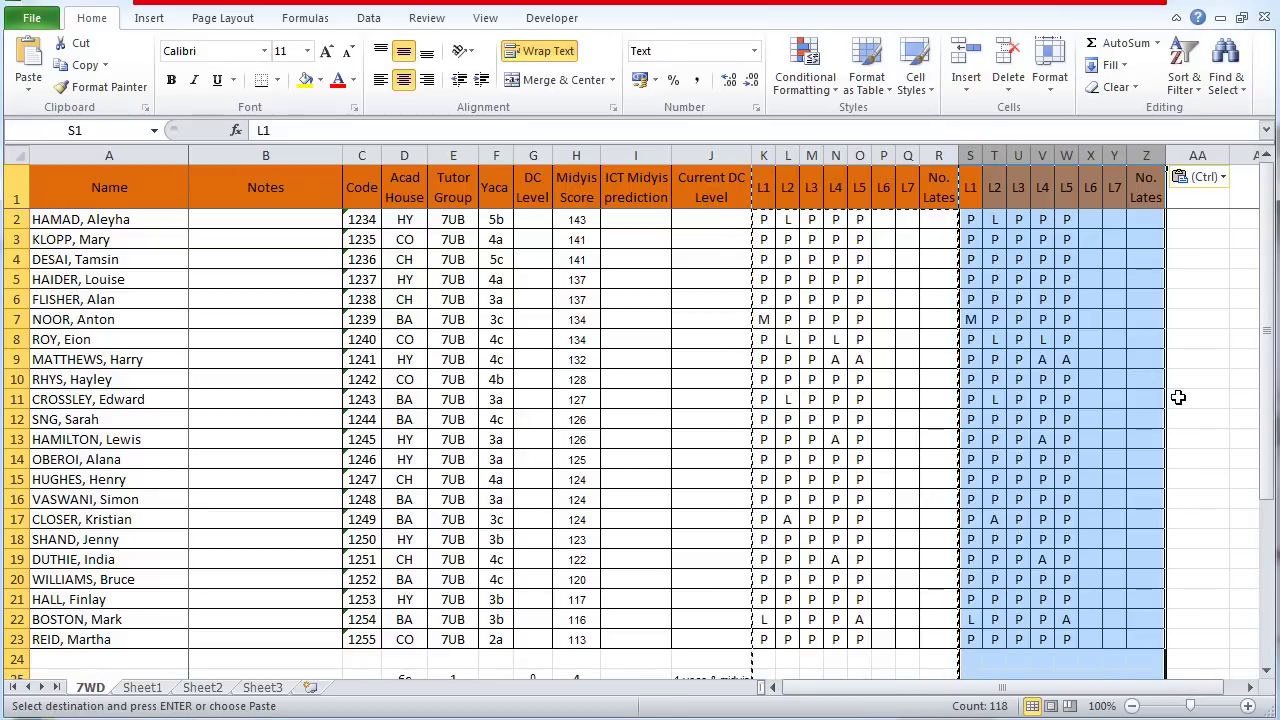
key("Escape")
left_click(1183, 398)
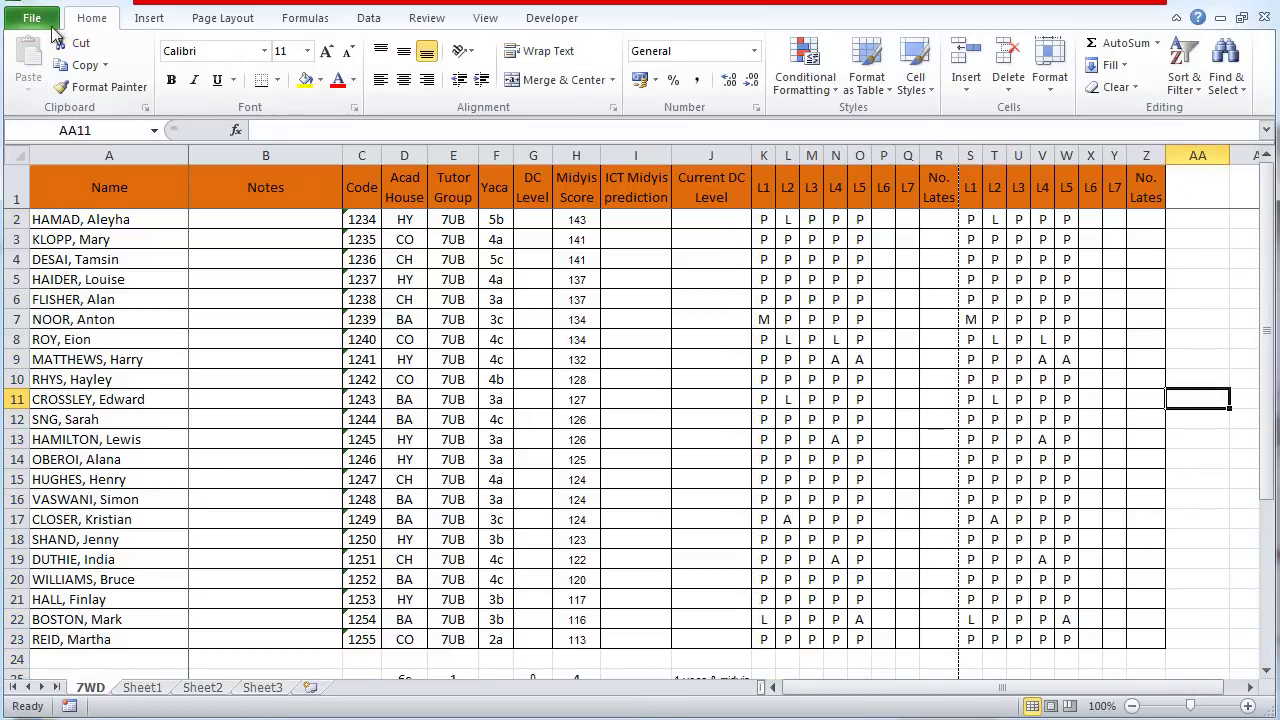
Preview the widened table's printout, checking page 2 and returning to page 1.
left_click(38, 22)
left_click(69, 281)
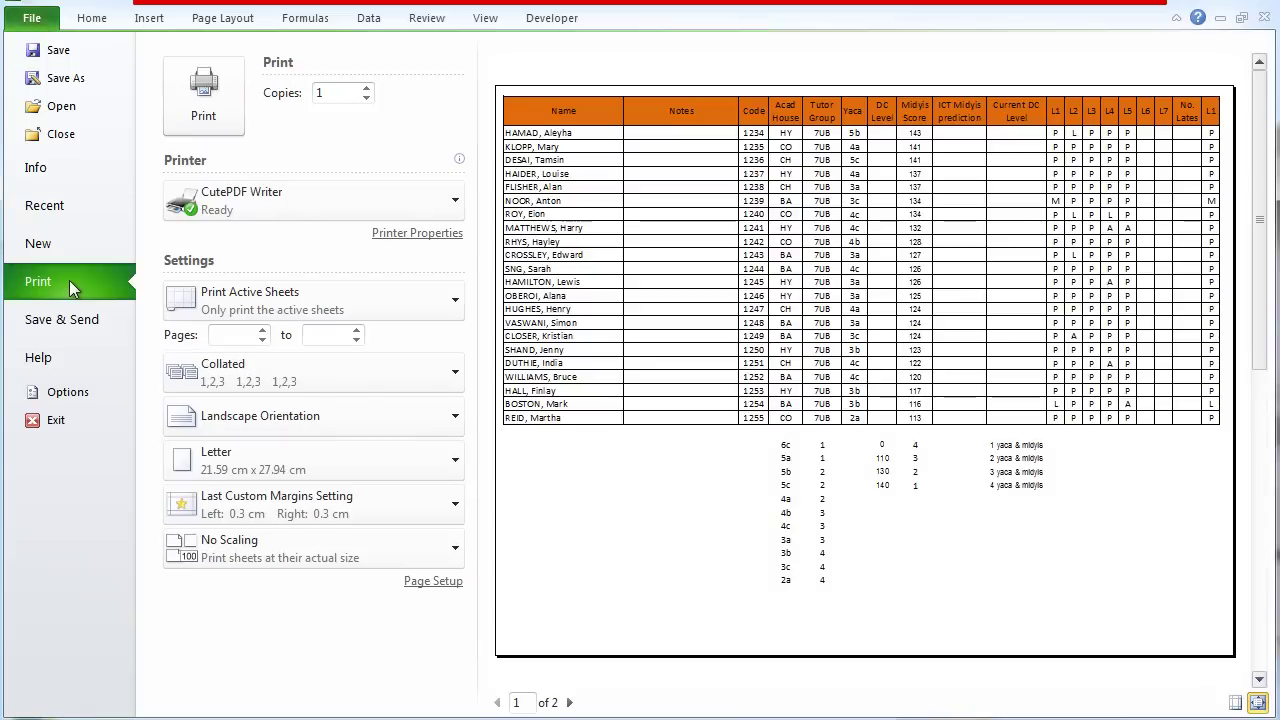
left_click(572, 703)
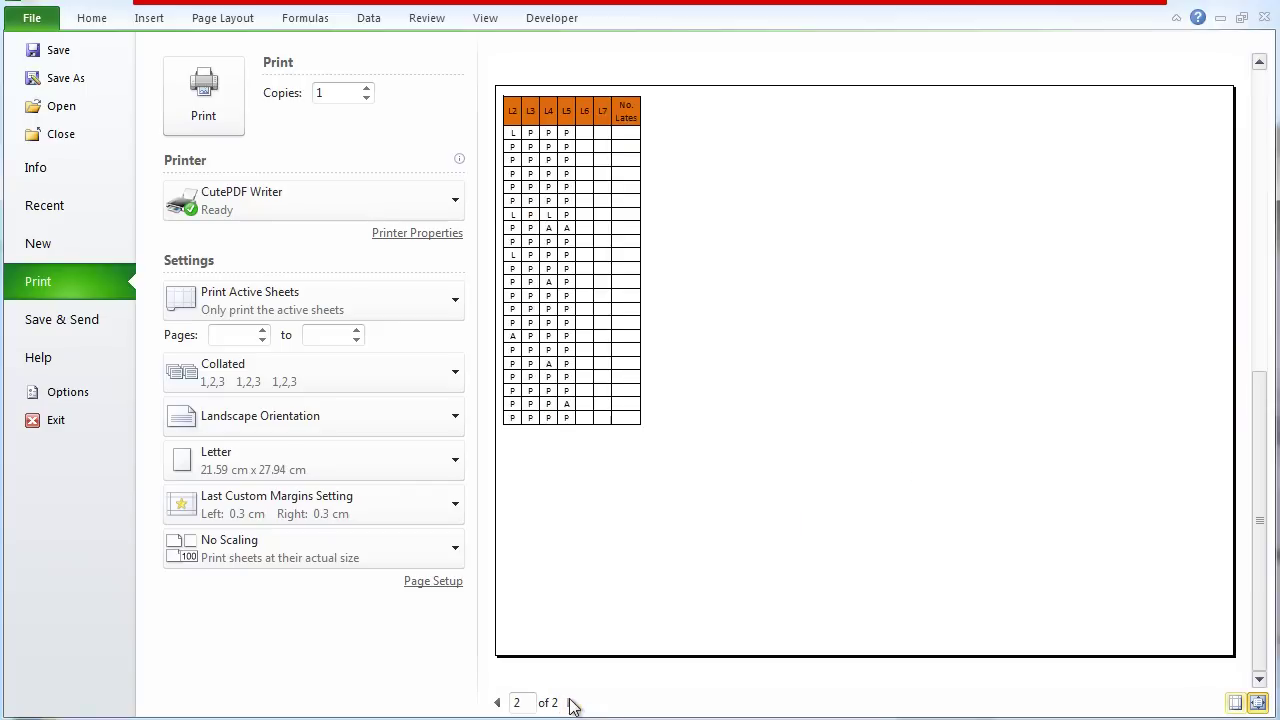
left_click(497, 703)
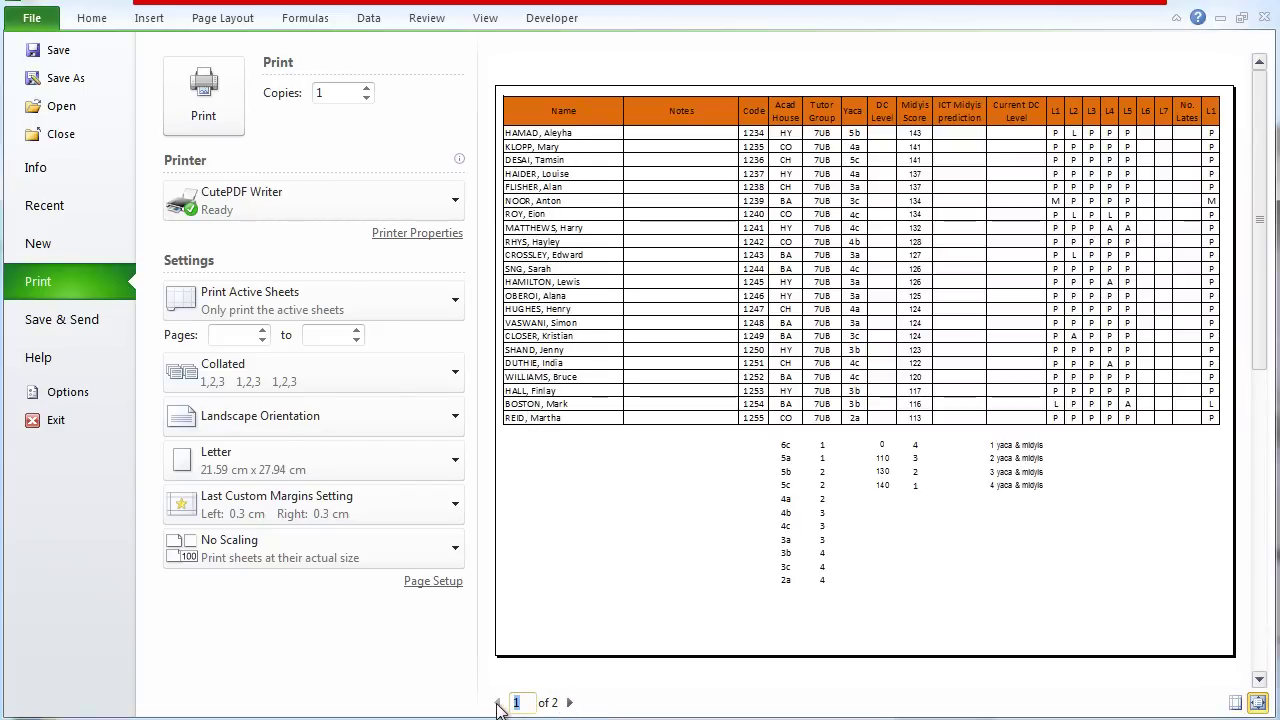
Scale the printout in Page Setup to fit 1 page wide by 1 tall.
left_click(433, 582)
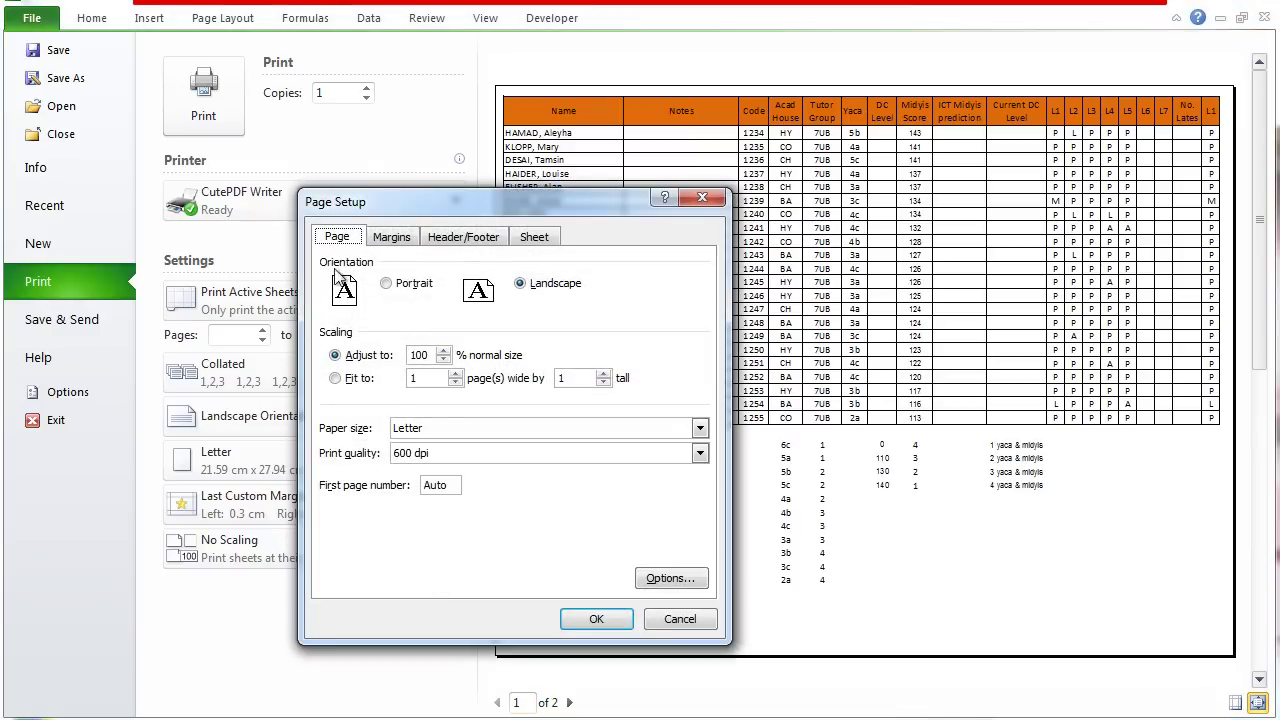
left_click(336, 379)
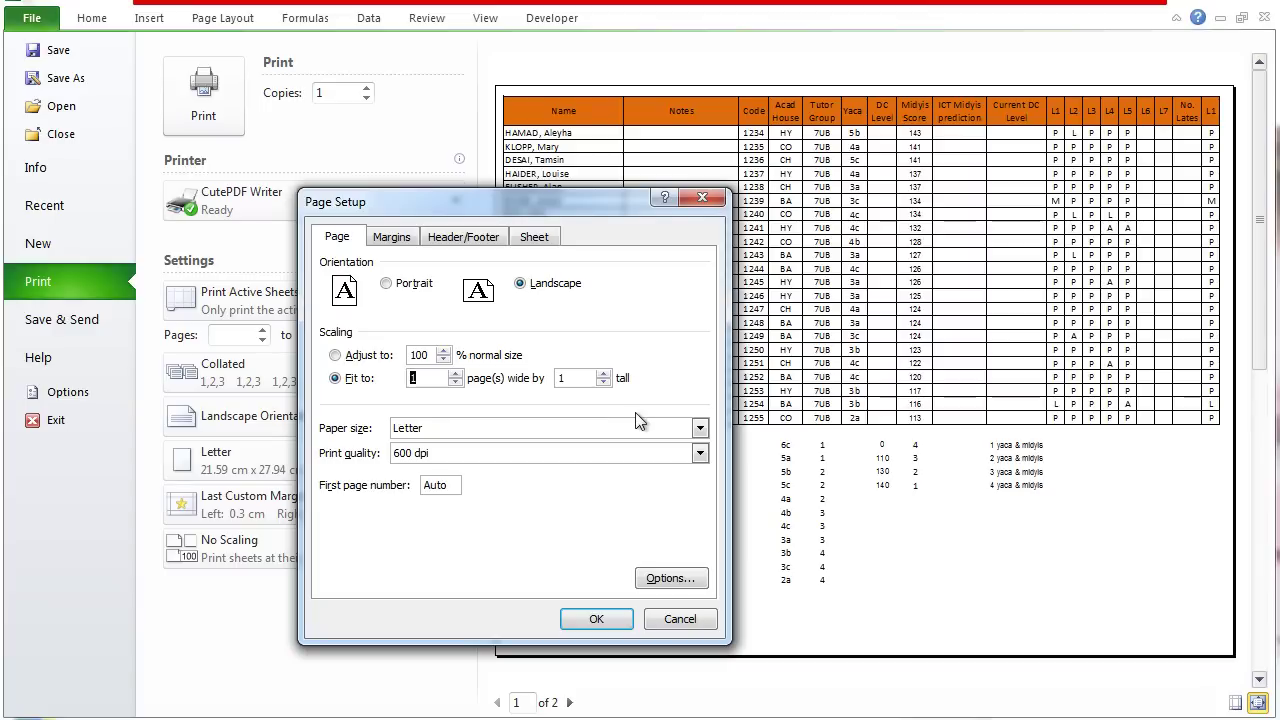
left_click(596, 619)
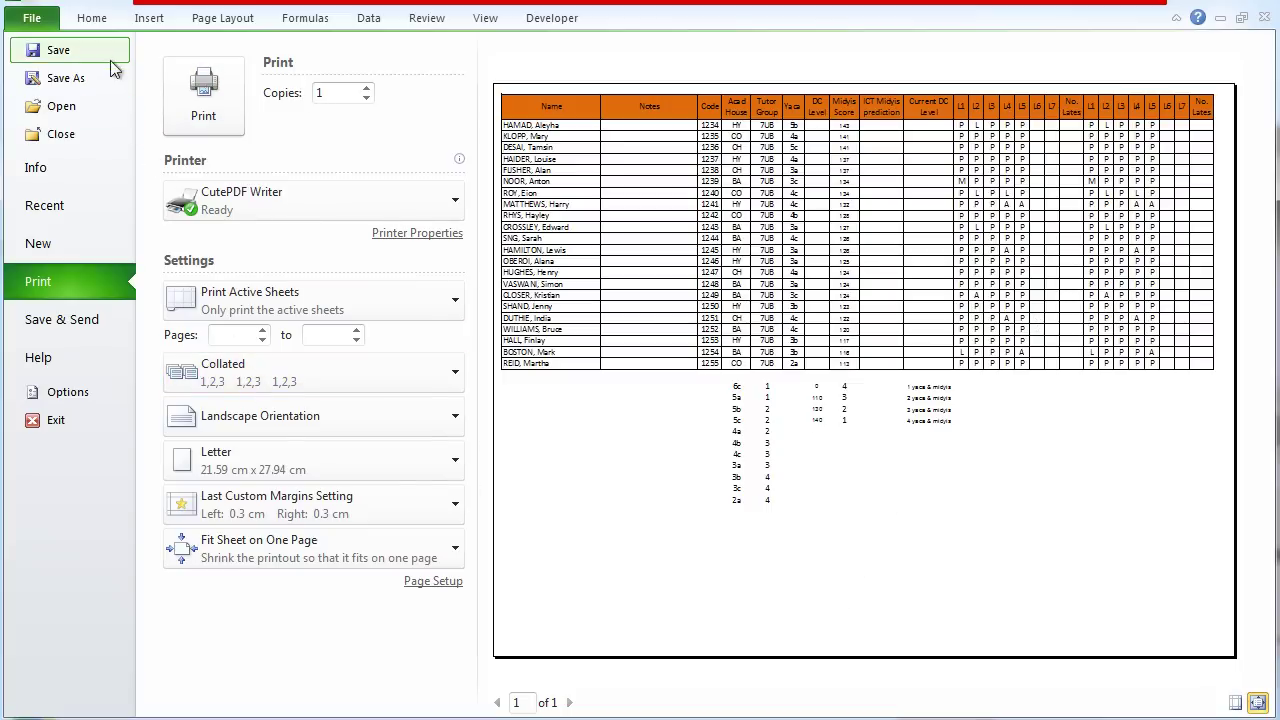
Select A1:E23 (Name to Tutor Group) and set it as the print area.
left_click(92, 18)
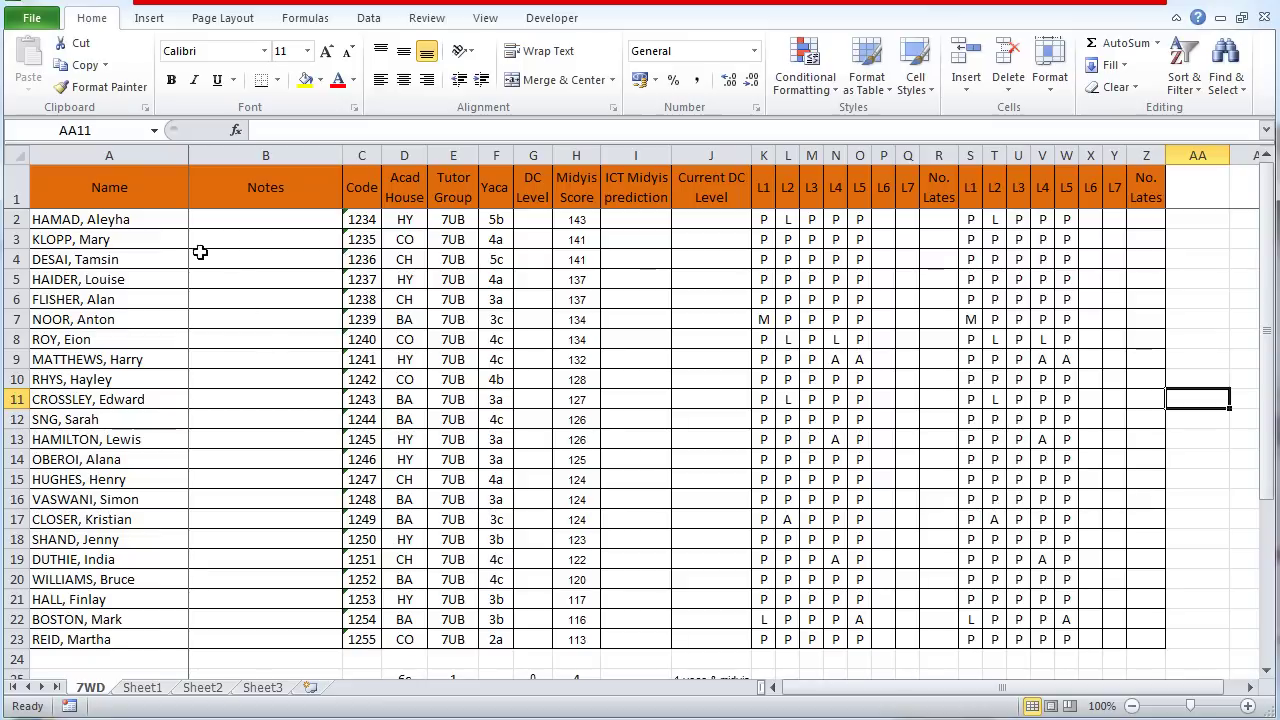
left_click_drag(177, 226, 456, 642)
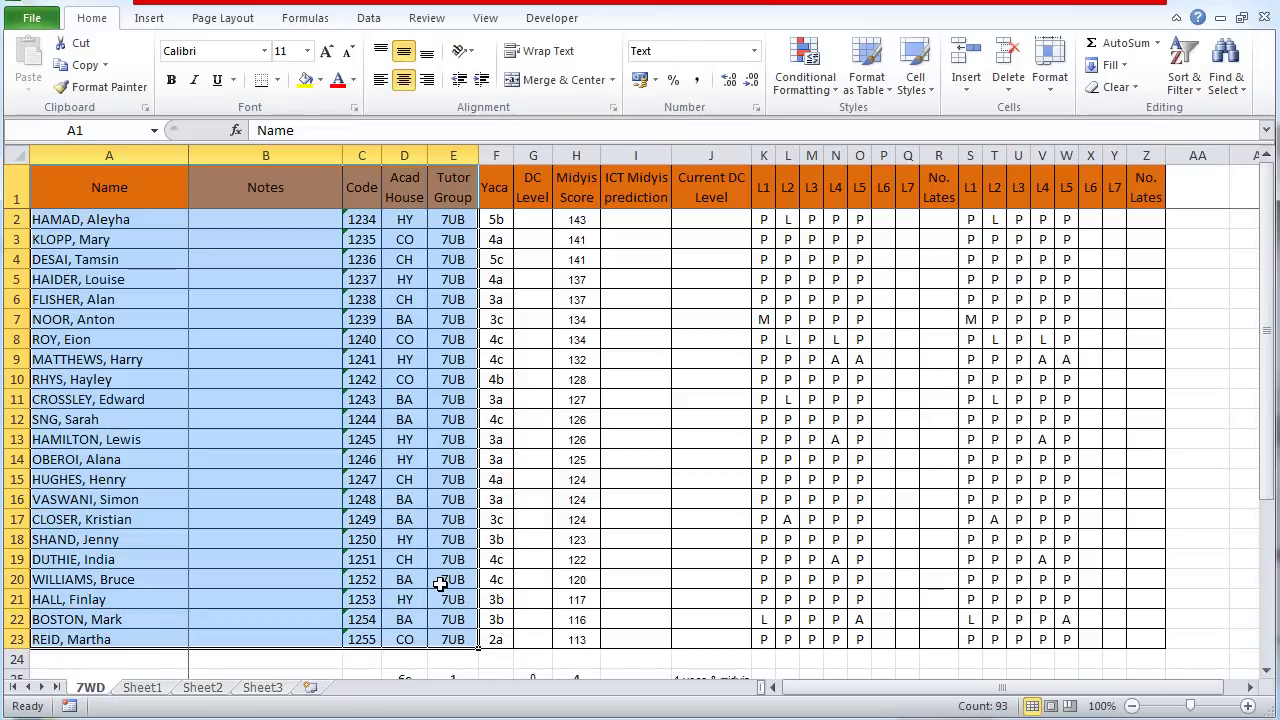
left_click(237, 22)
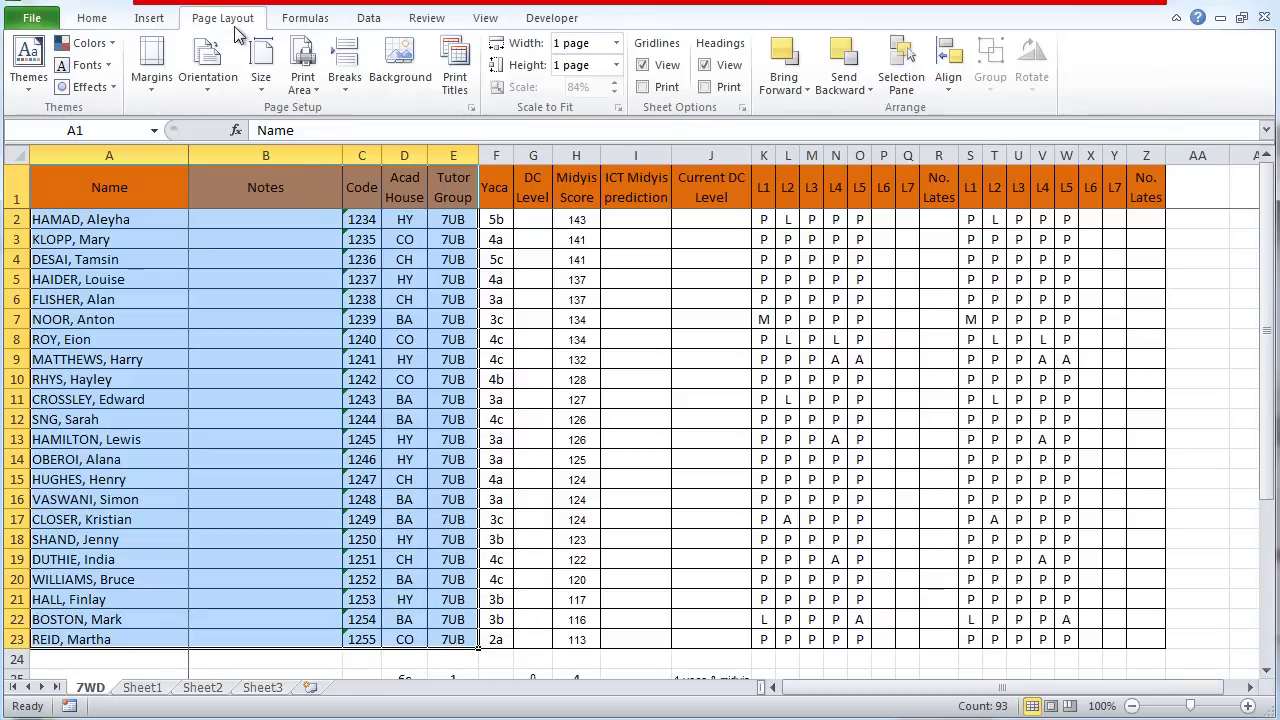
left_click(303, 80)
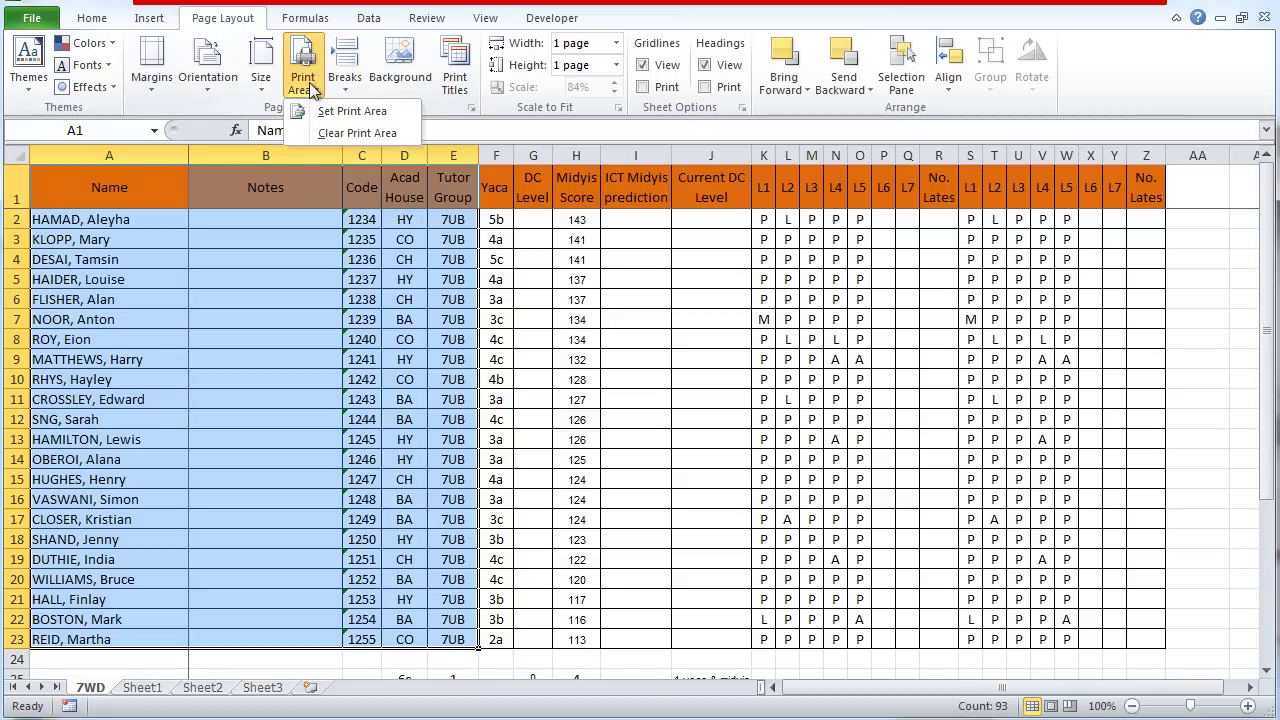
left_click(363, 113)
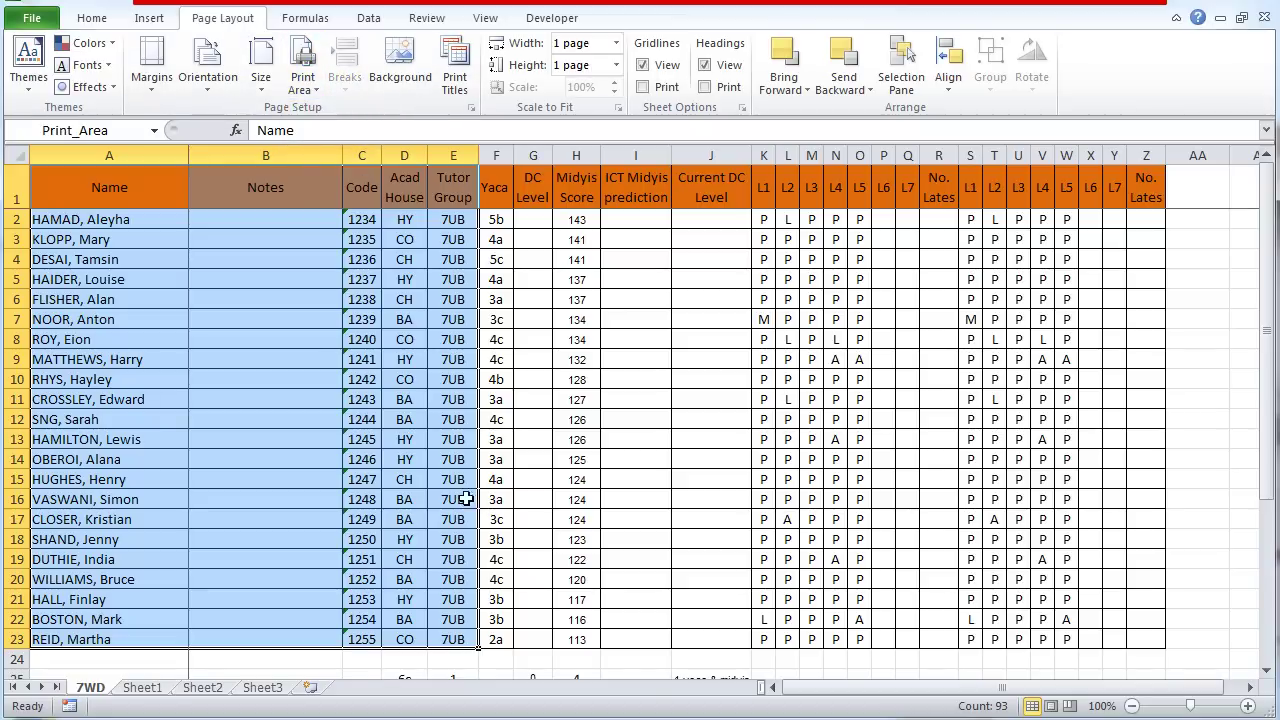
Confirm the preview shows only the Name to Tutor Group columns on 1 page, then return to the worksheet.
left_click(32, 20)
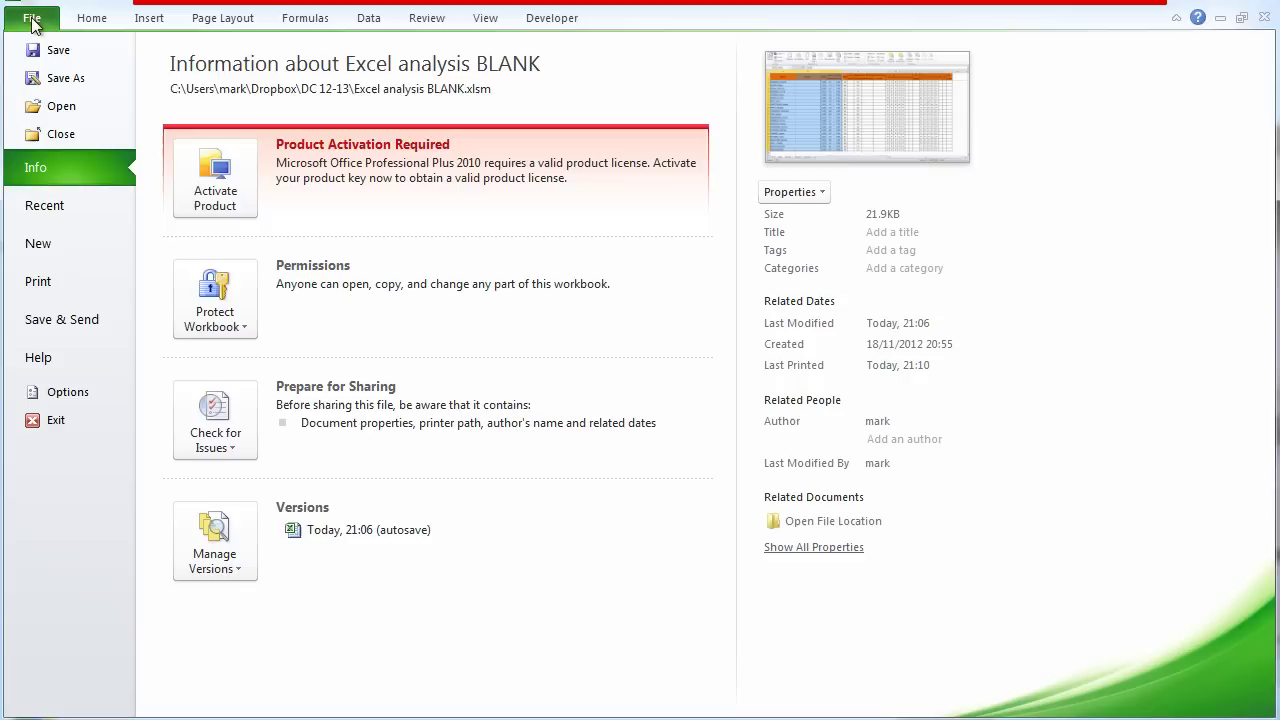
left_click(66, 276)
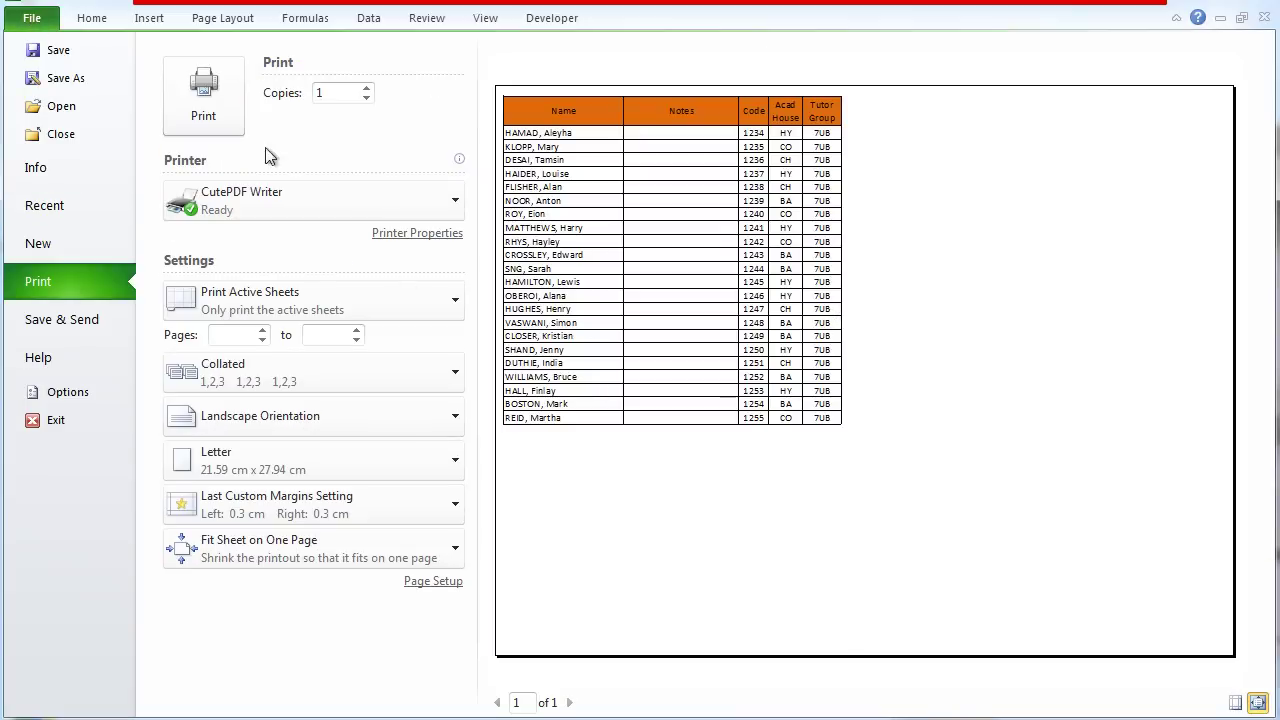
left_click(92, 18)
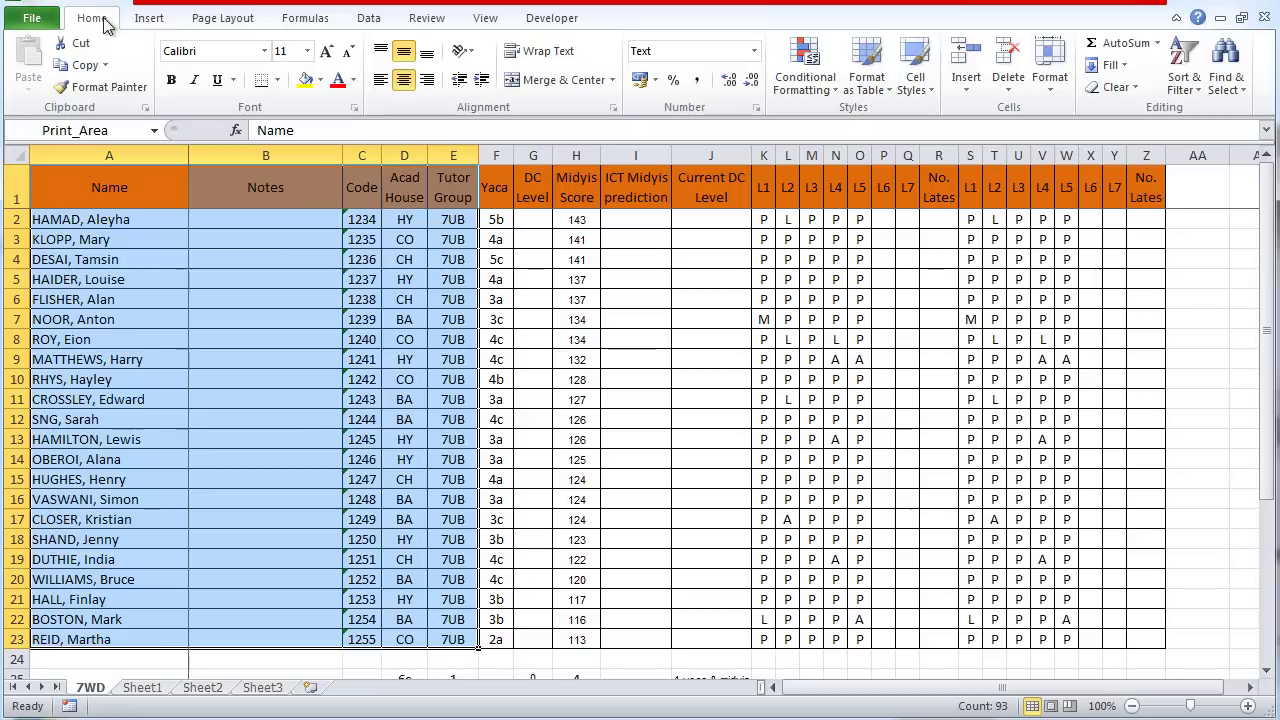